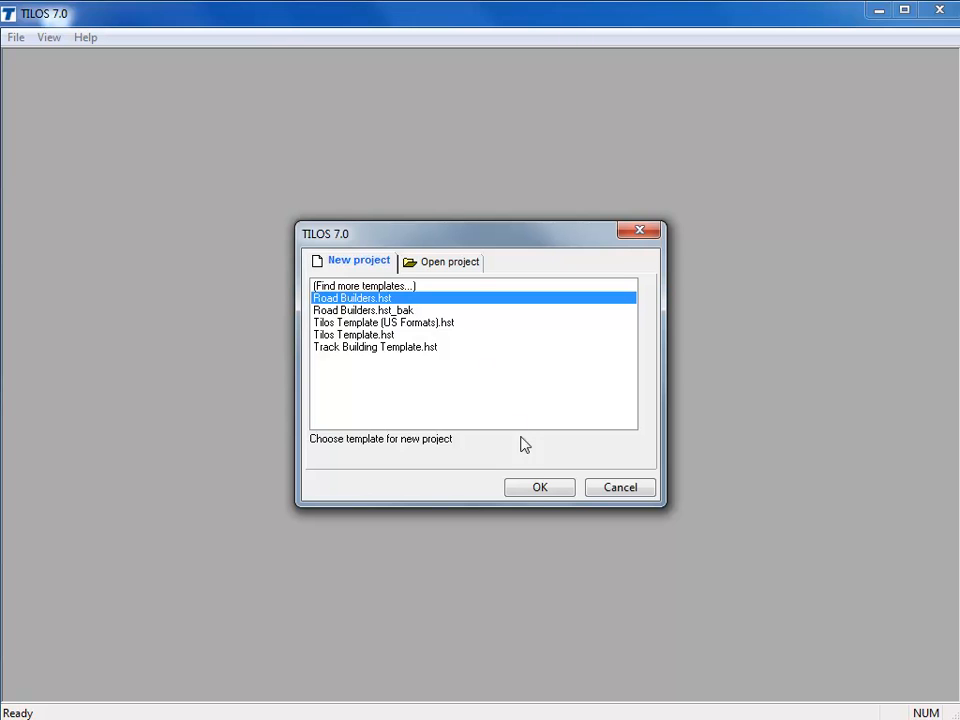
Create a new project from the Road Builders.hst template and name it Todays Project
left_click(540, 488)
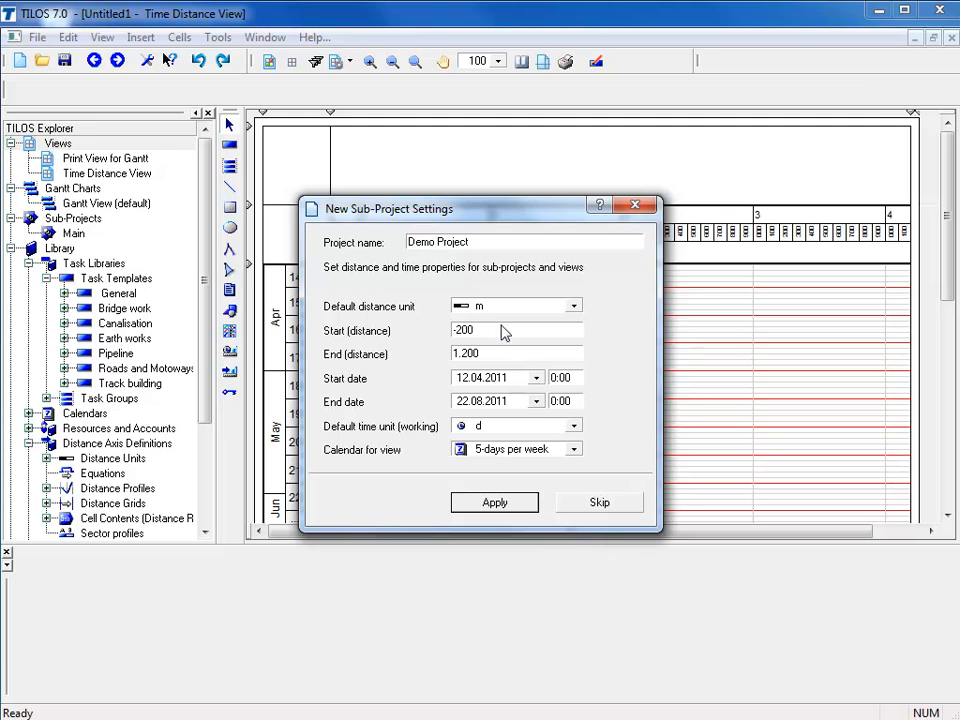
left_click(437, 248)
left_click(436, 246)
key("BackSpace")
key("BackSpace")
key("BackSpace")
key("BackSpace")
type("Todays")
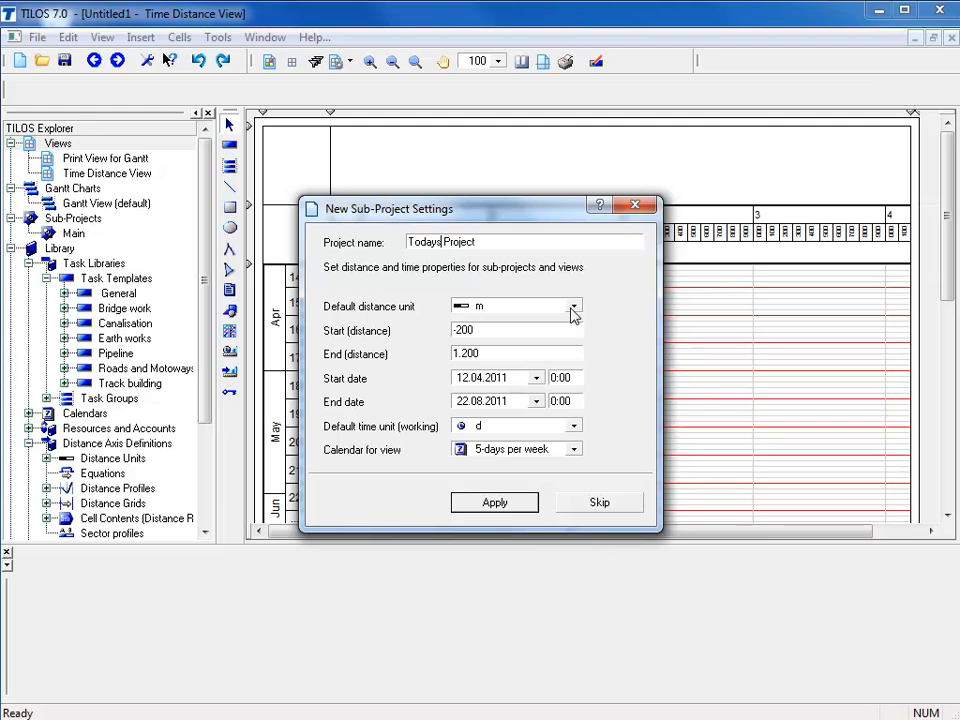
Set the end distance to 4200 m and the project dates to 18.04.2011 through 29.08.2011
double_click(489, 356)
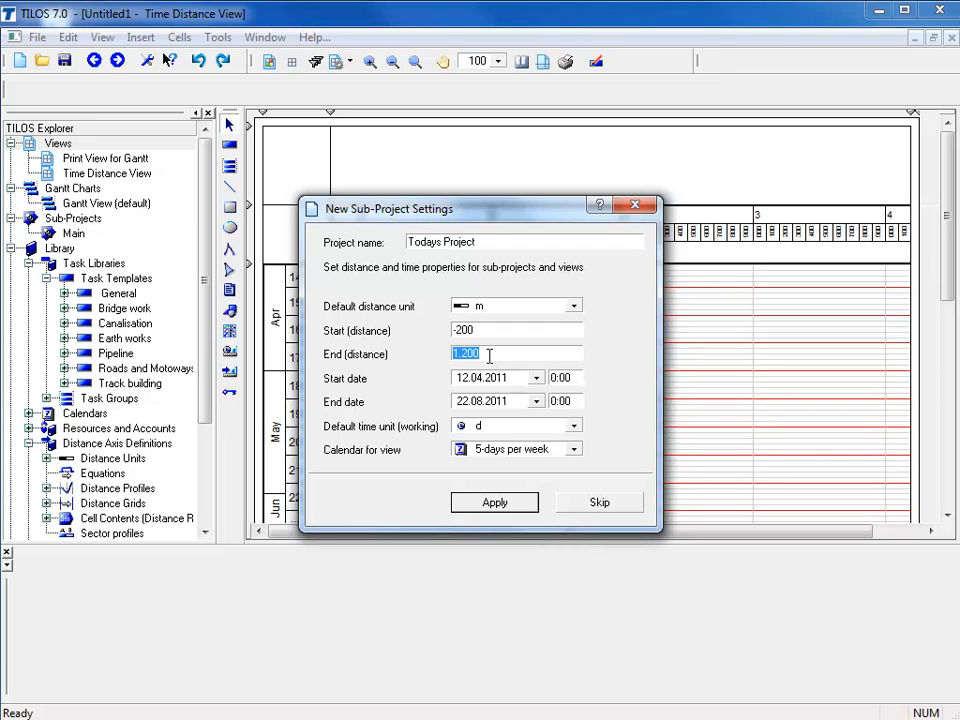
type("4200")
left_click(537, 379)
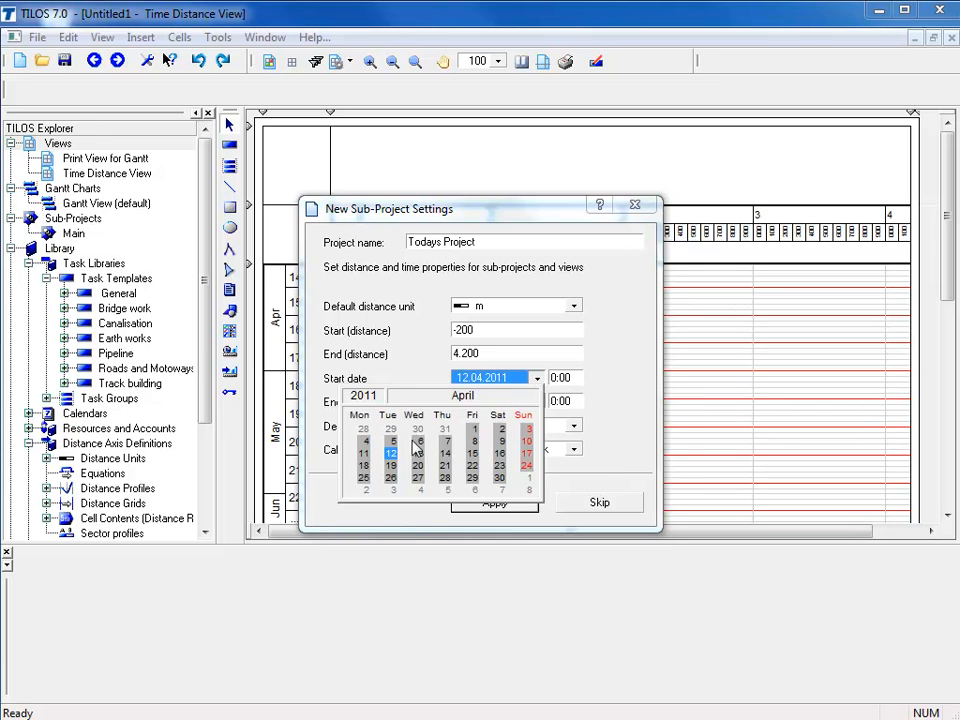
left_click(365, 466)
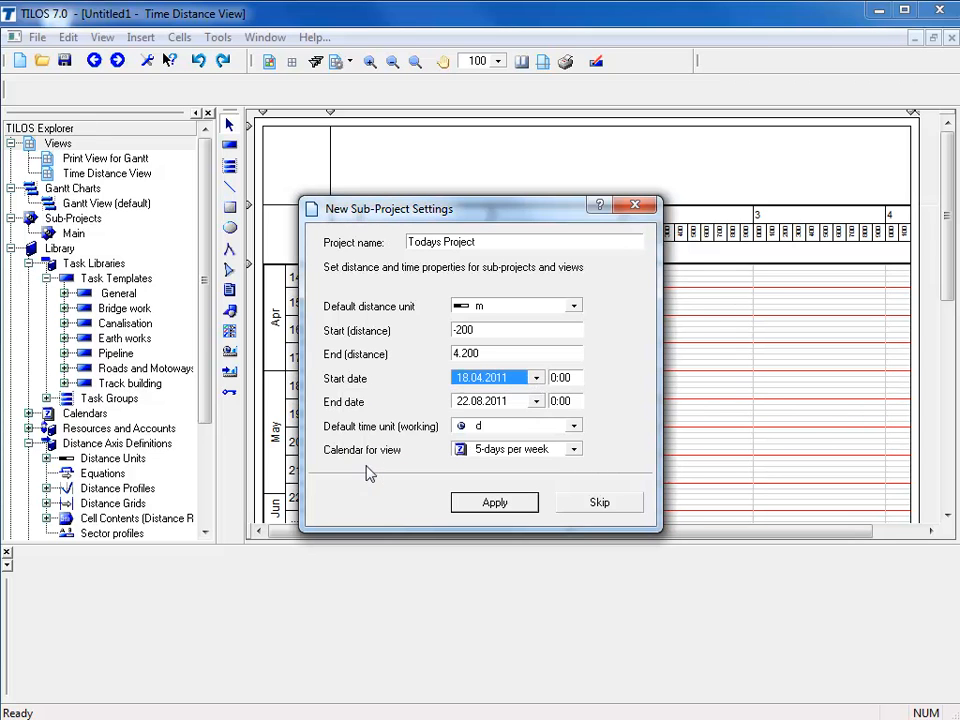
left_click(537, 402)
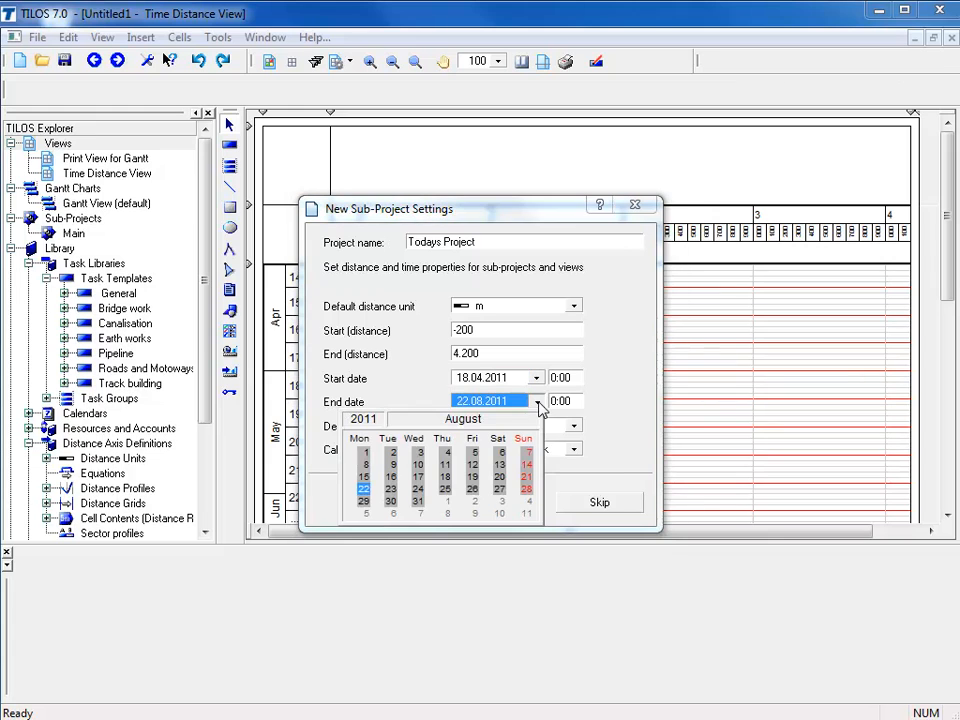
left_click(363, 501)
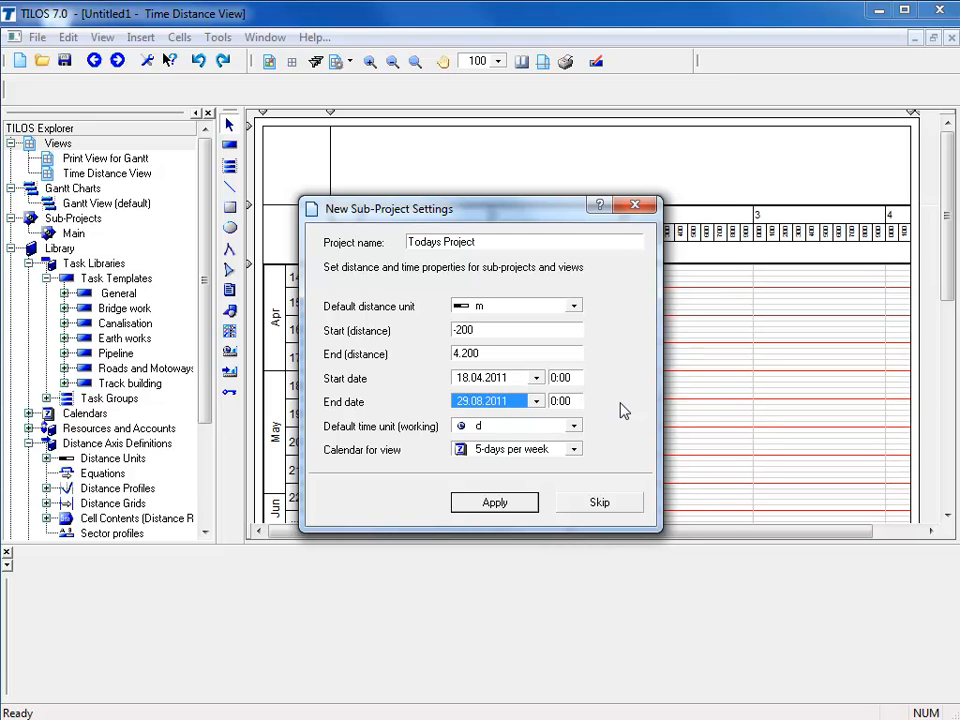
Apply the sub-project settings and save the project as Todays Project.hsp in the Projects folder
left_click(546, 430)
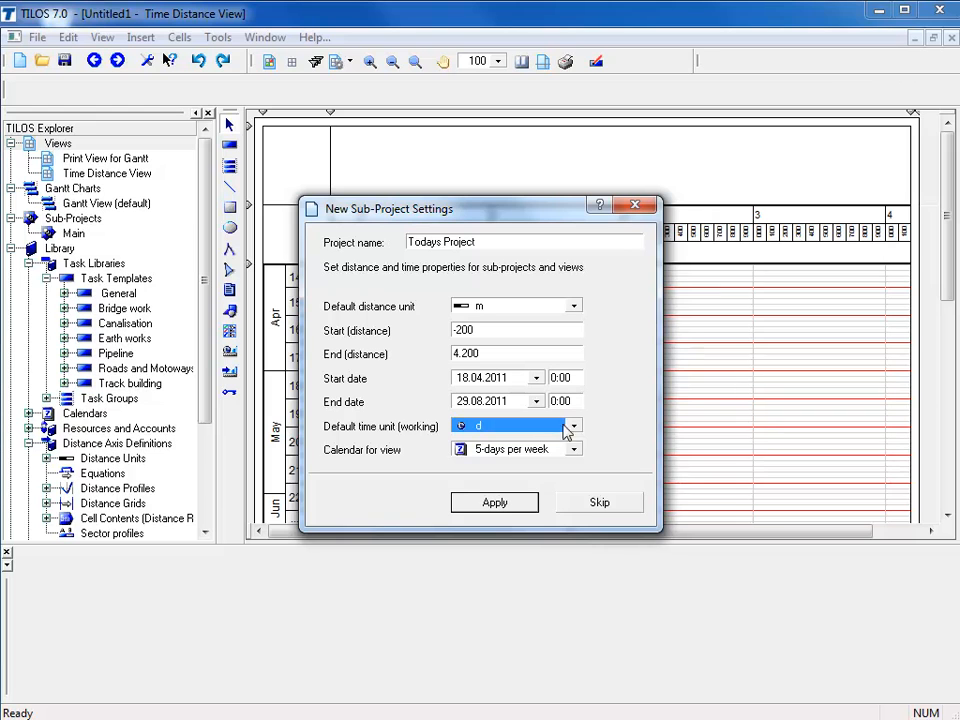
left_click(495, 503)
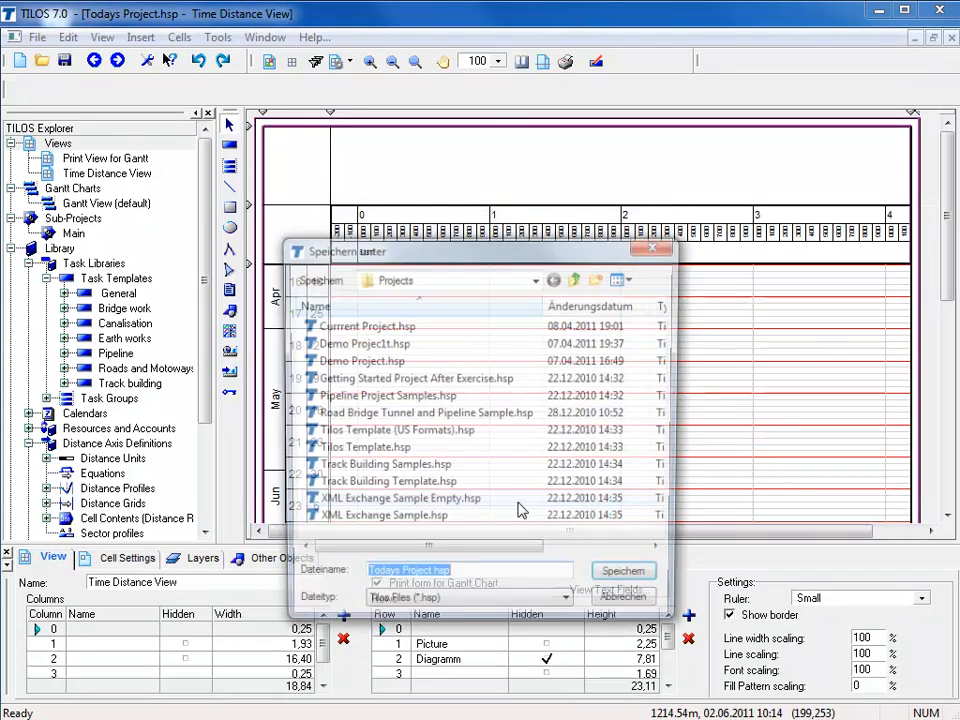
left_click(626, 582)
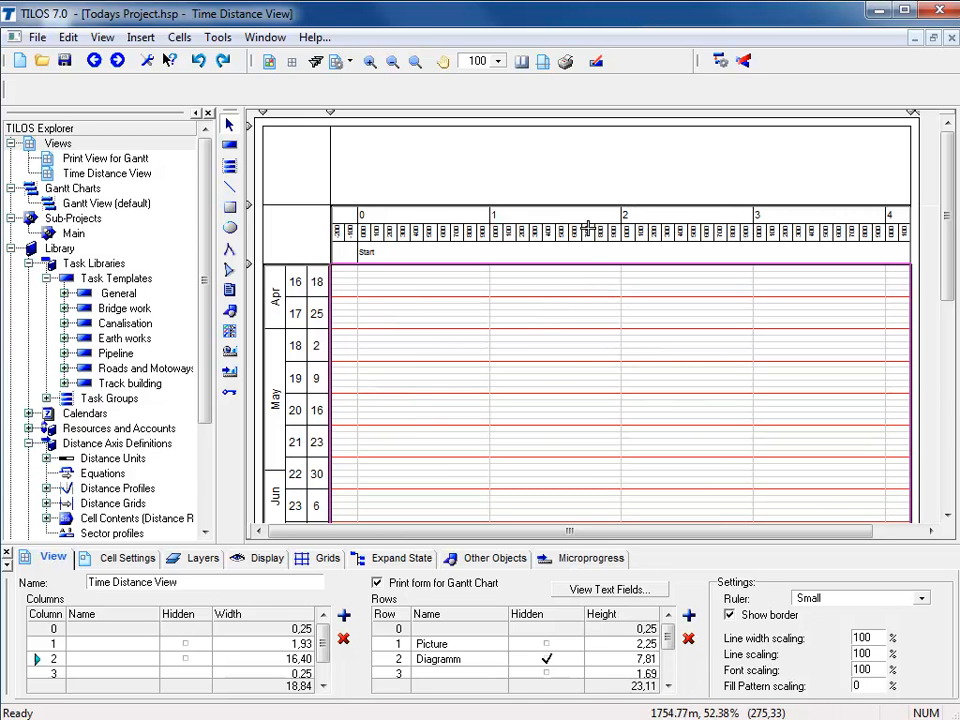
Draw a graphic object frame in the empty picture cell above the distance axis, from about 140 m to 1430 m
left_click(583, 180)
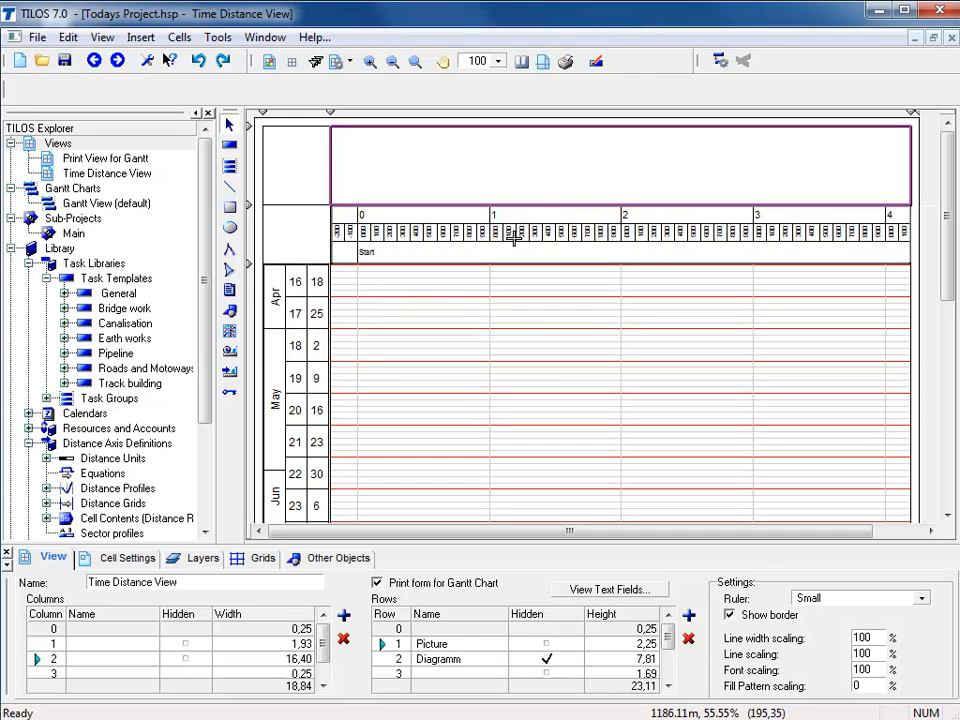
left_click(234, 311)
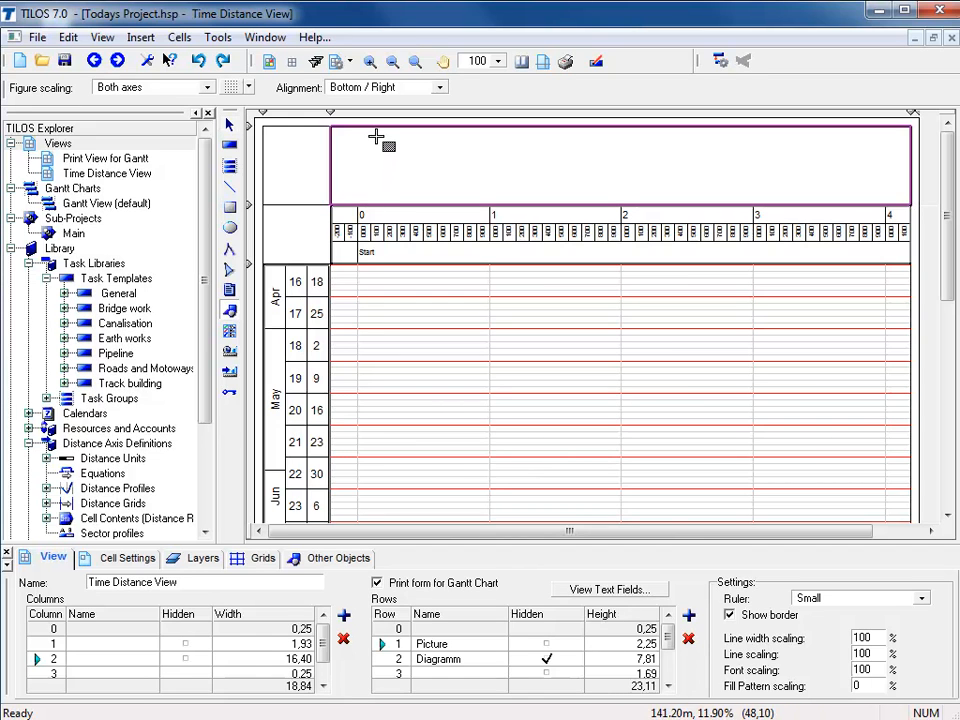
left_click_drag(376, 136, 548, 197)
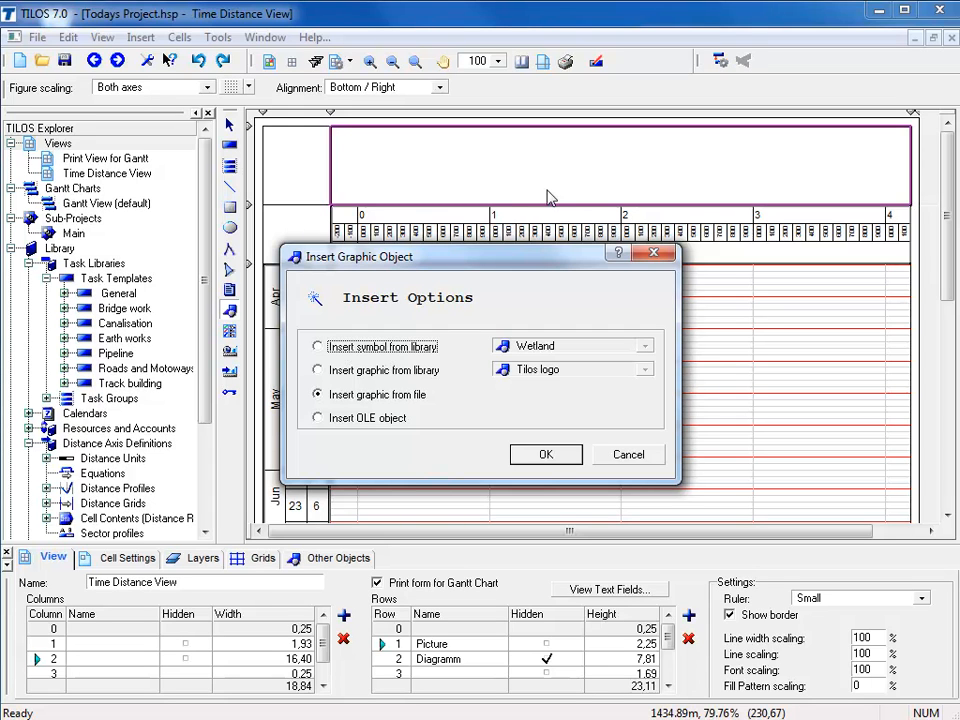
left_click(317, 347)
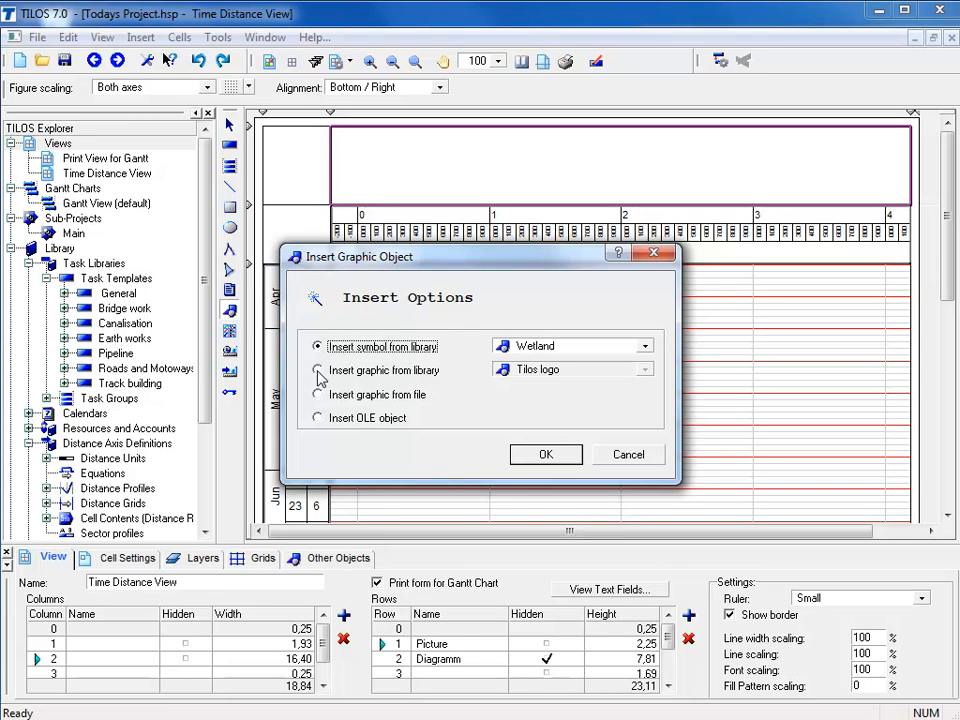
left_click(318, 371)
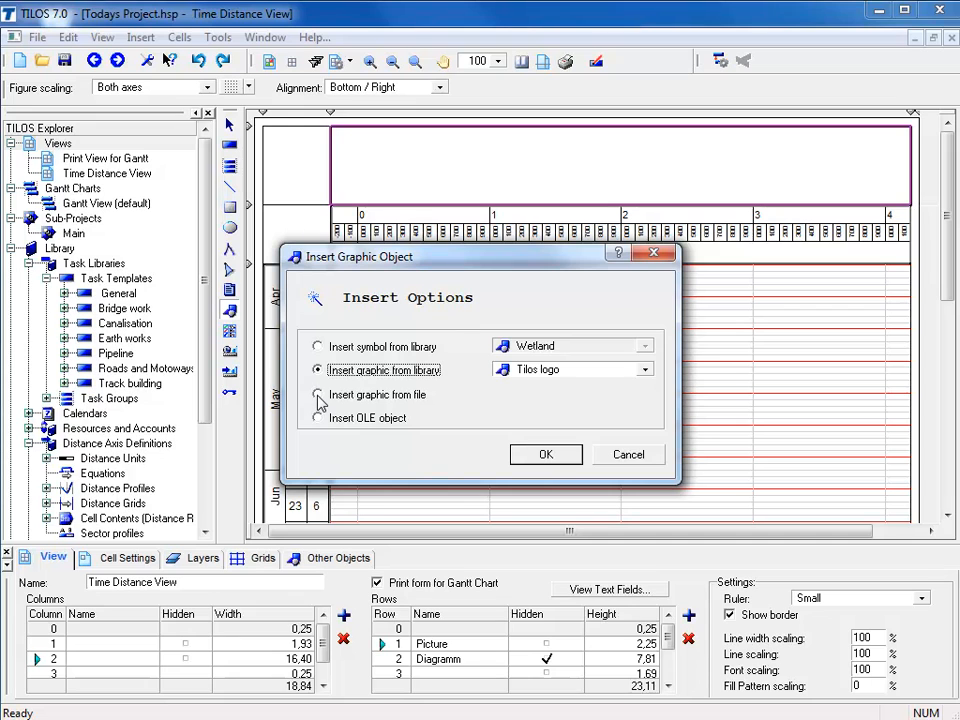
left_click(319, 396)
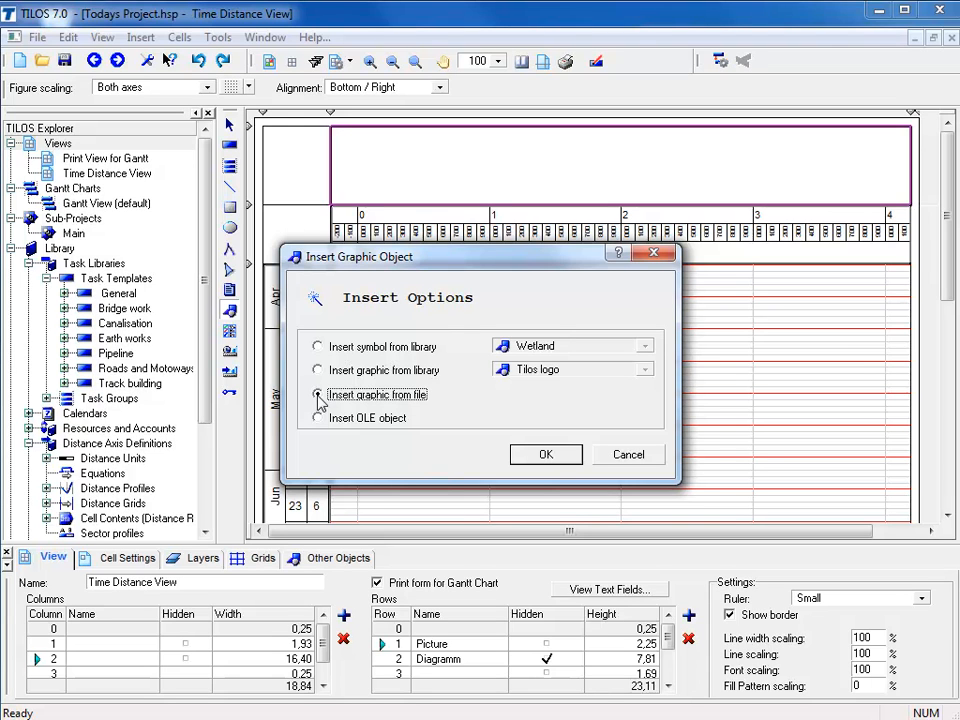
left_click(318, 419)
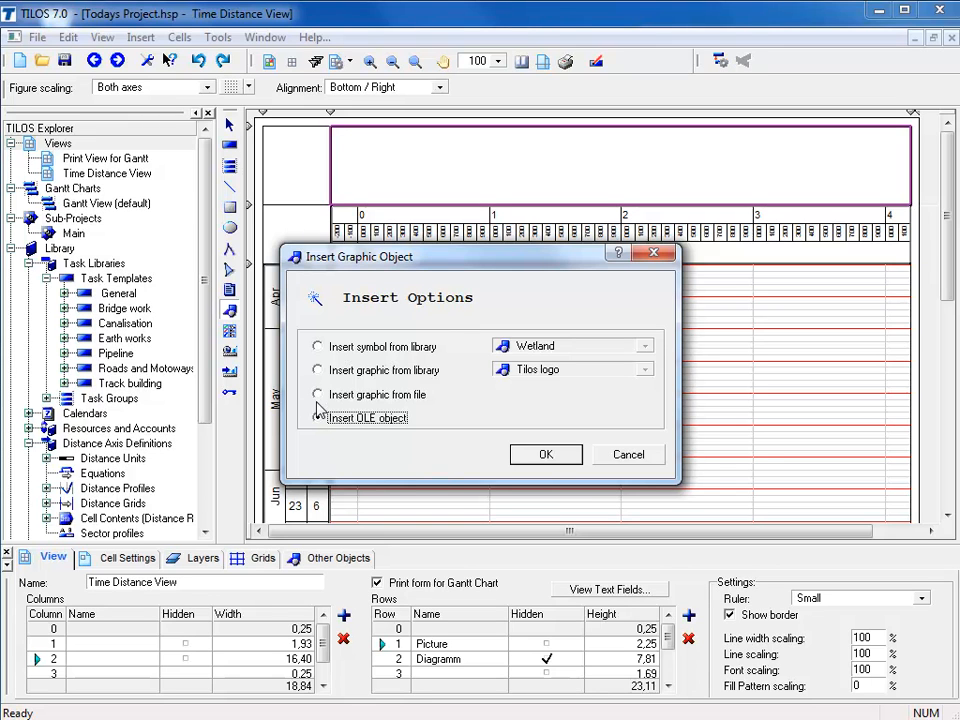
Insert the graphic file Road map.jpg from the Addon folder into the drawn frame
left_click(318, 396)
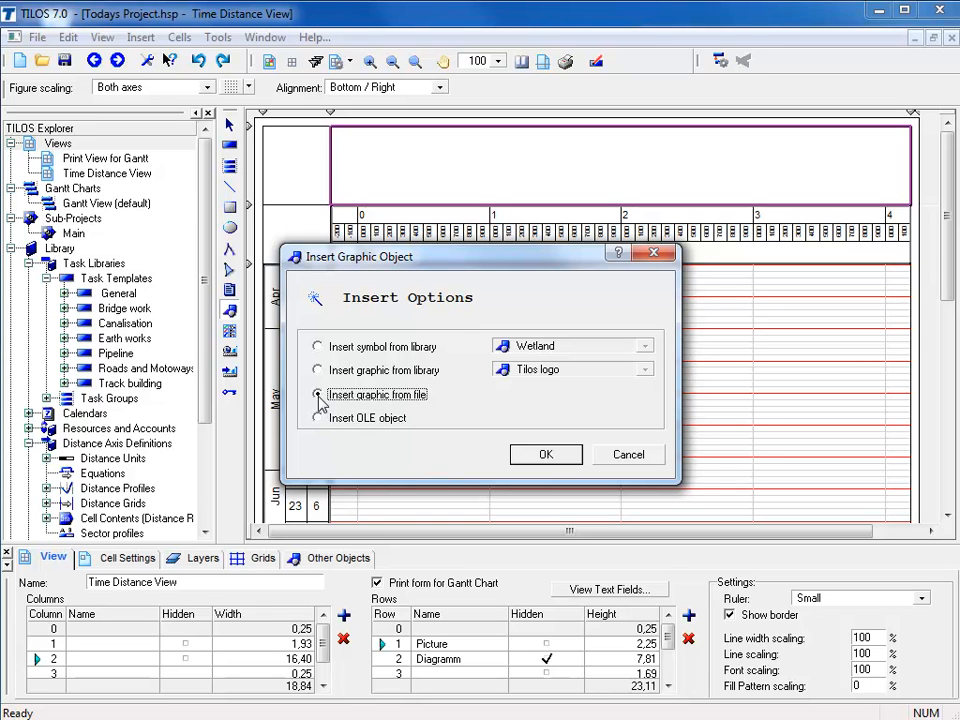
left_click(538, 456)
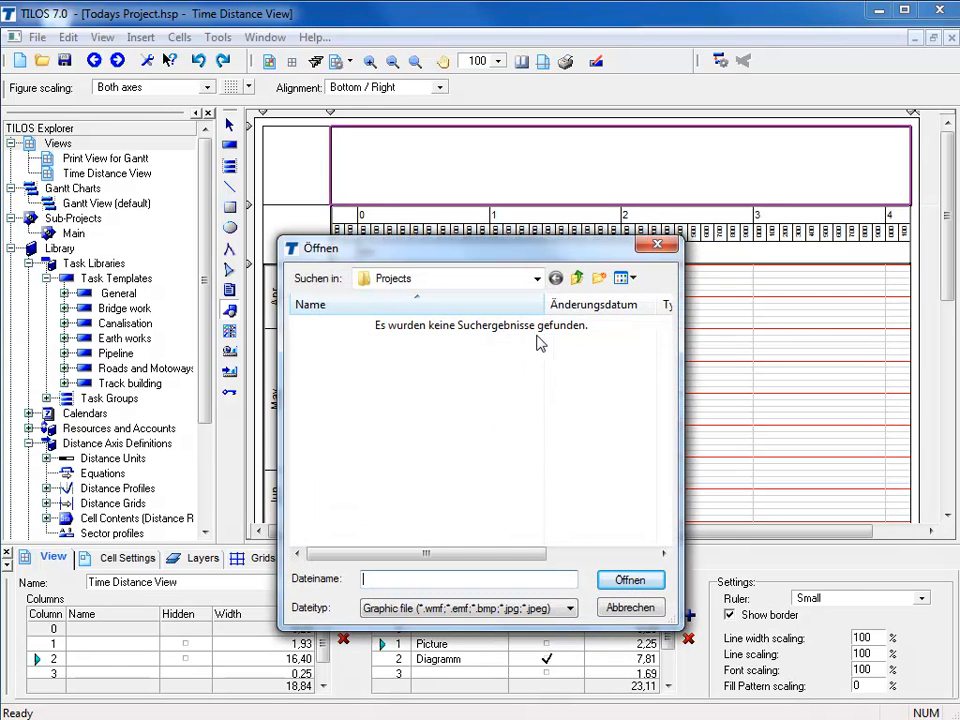
left_click(577, 286)
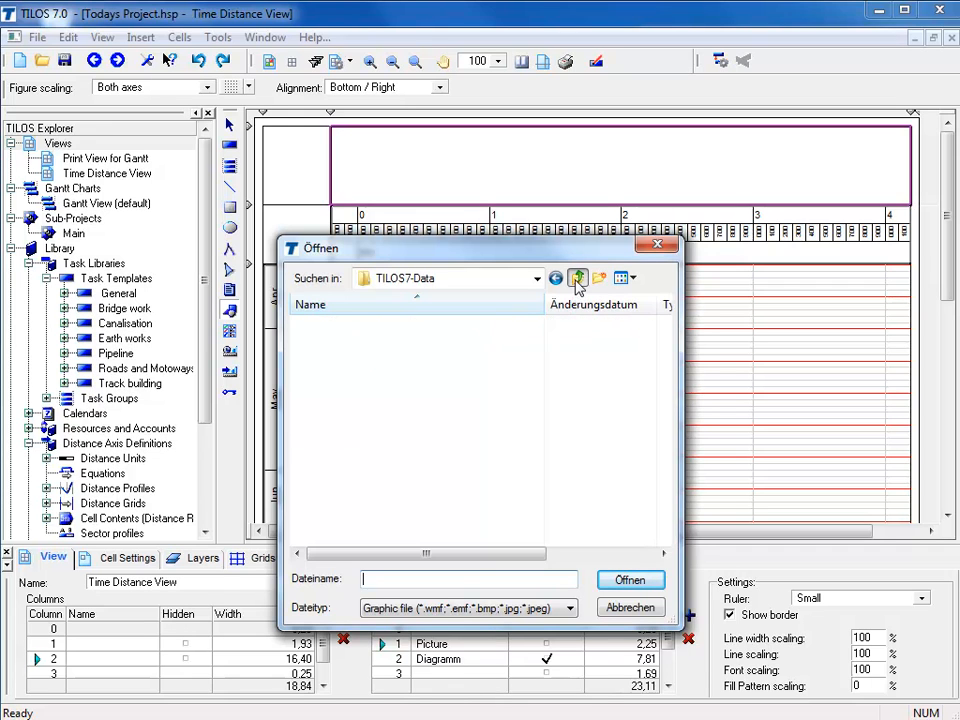
left_click(302, 328)
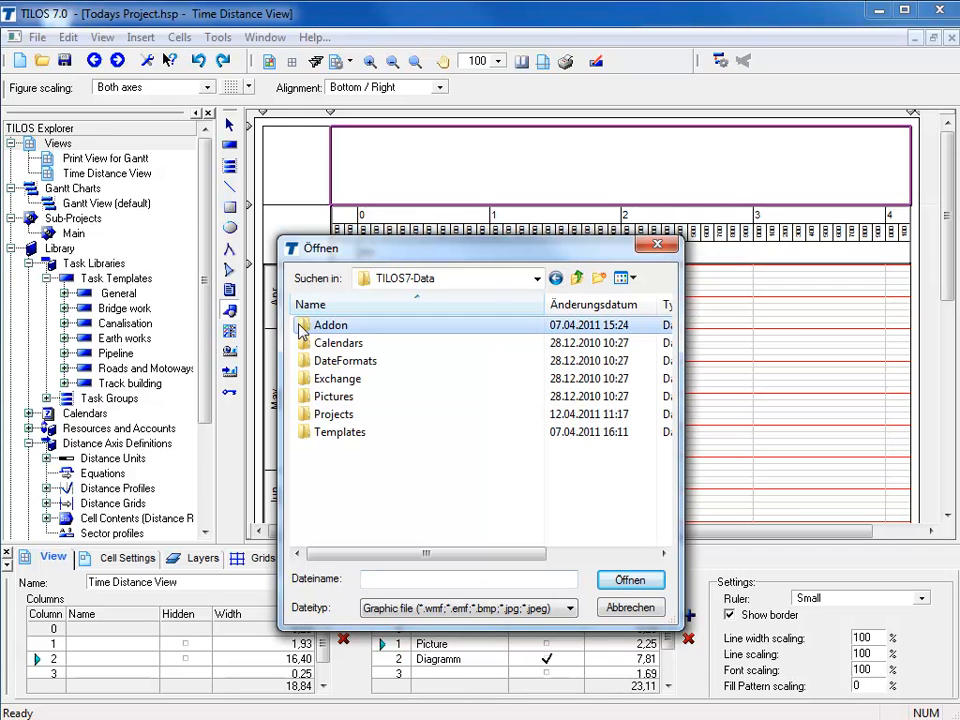
double_click(302, 330)
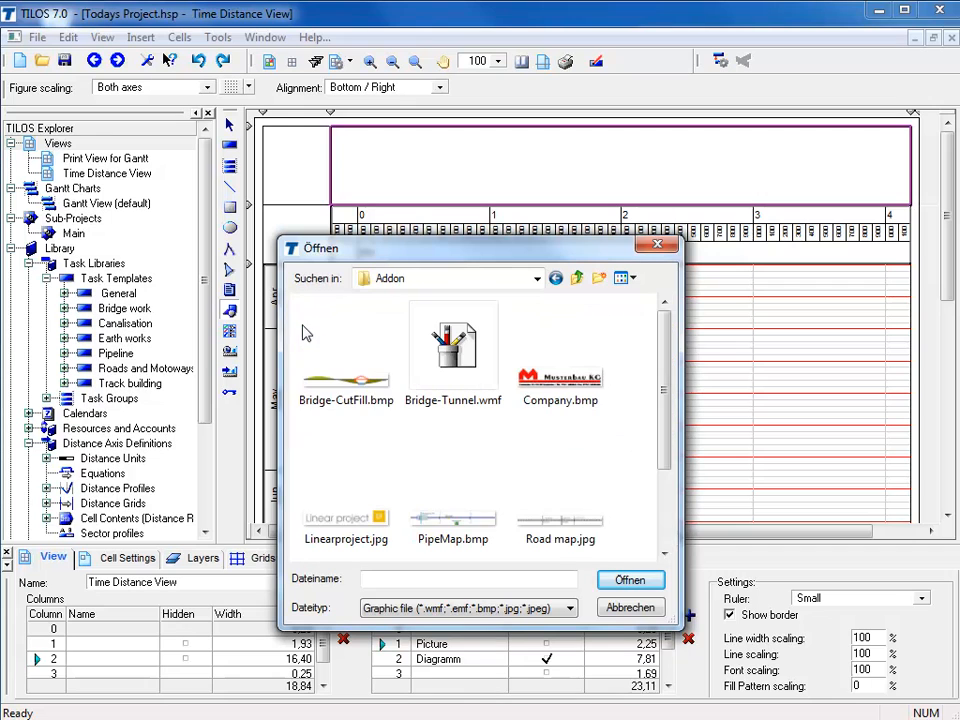
left_click(555, 476)
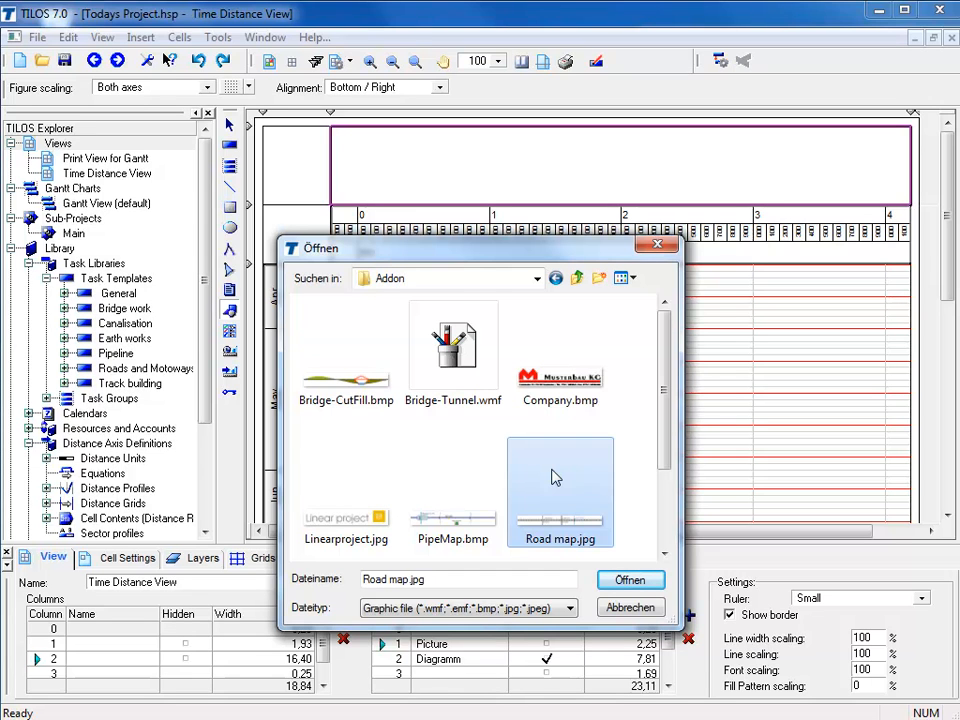
left_click(630, 582)
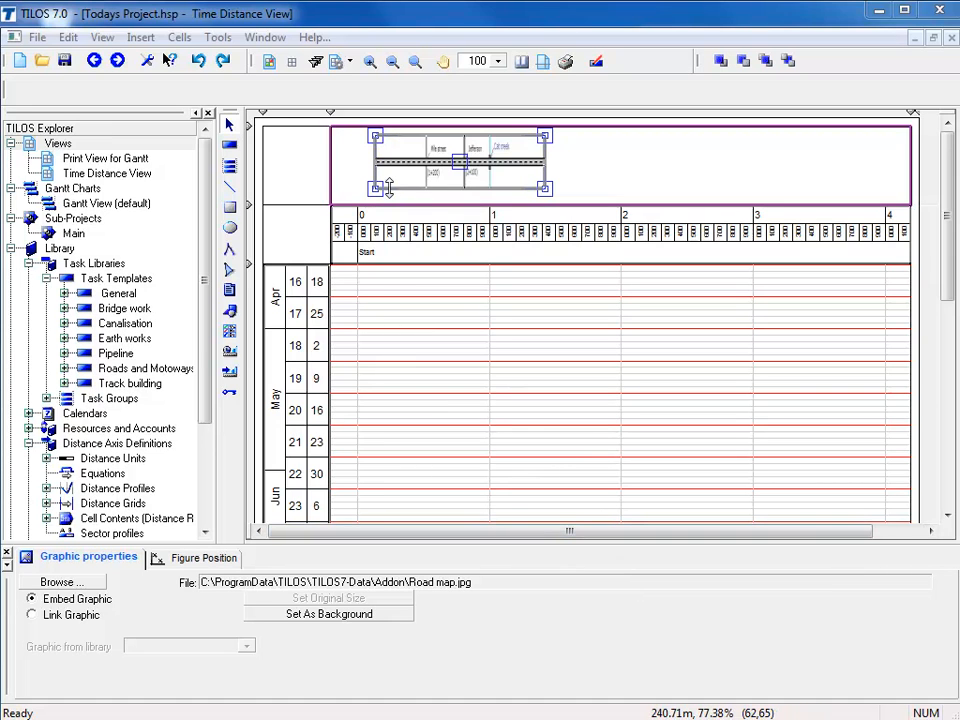
Enlarge the road map picture within its cell so that it spans about 90 m to 1820 m
left_click_drag(389, 189, 389, 196)
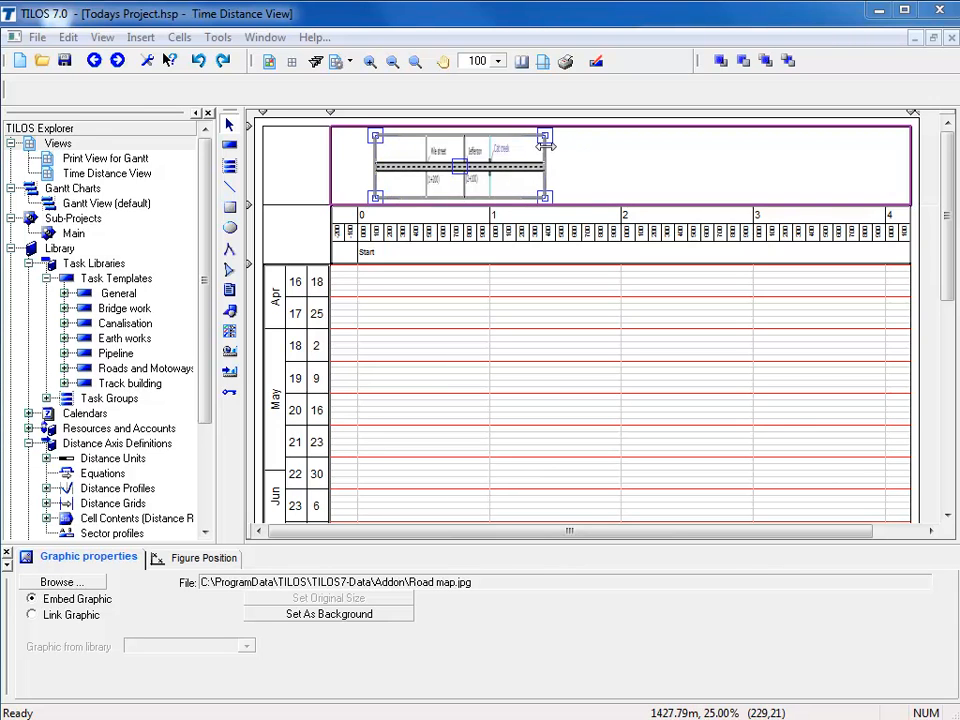
mouse_move(546, 145)
left_mouse_down()
mouse_move(910, 144)
mouse_move(550, 148)
left_mouse_up()
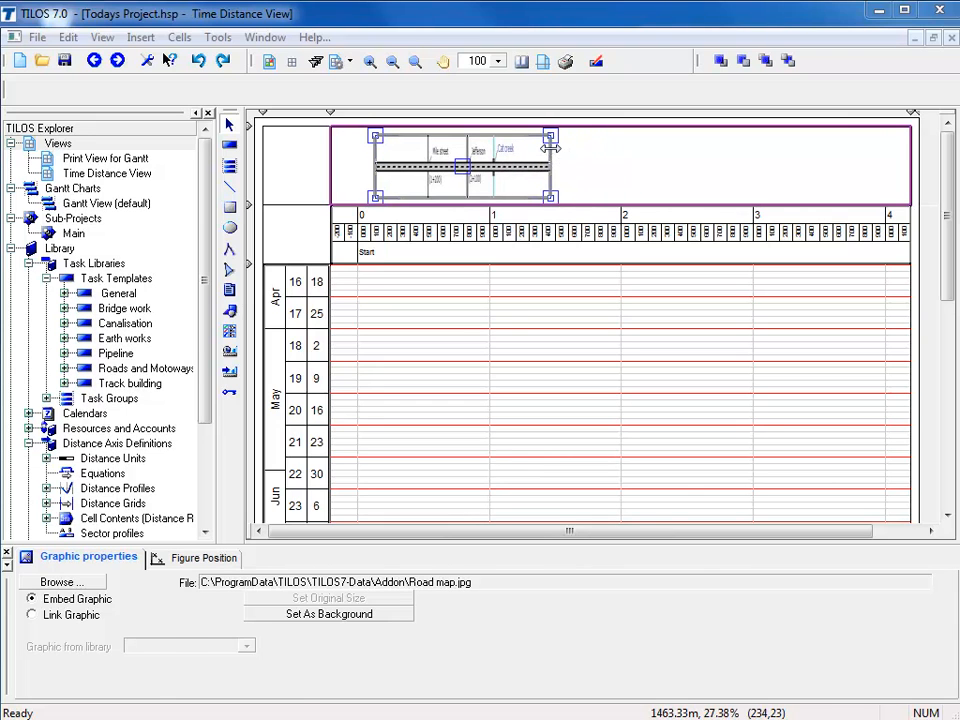
left_click(590, 318)
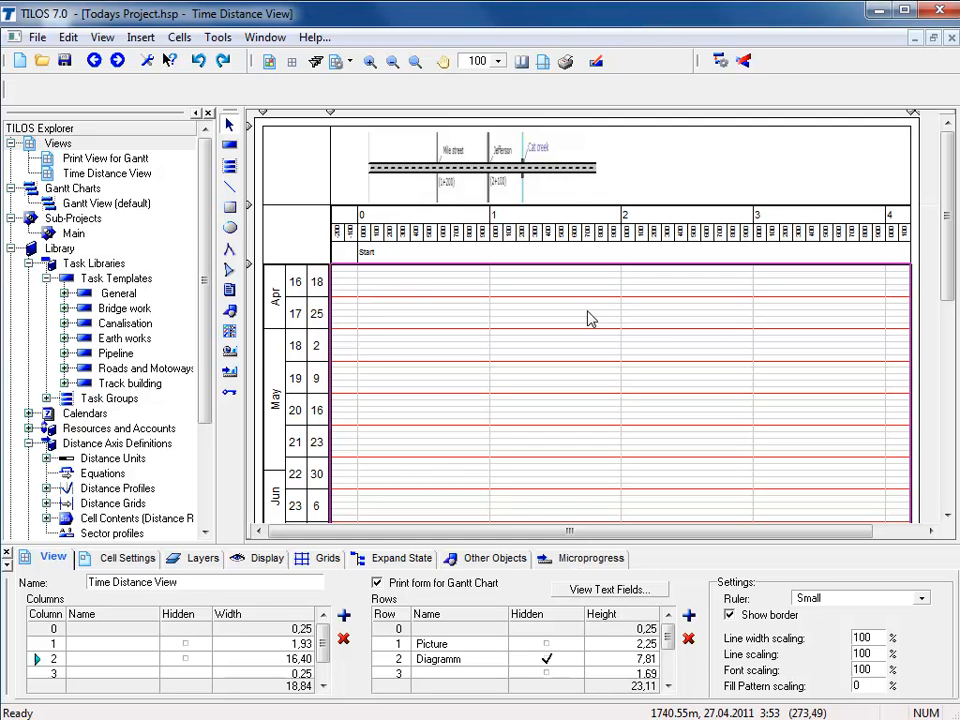
Adjust the road map's position using the section from Mile street to Jefferson, with start distance 1200 and end distance 2100
left_click(575, 197)
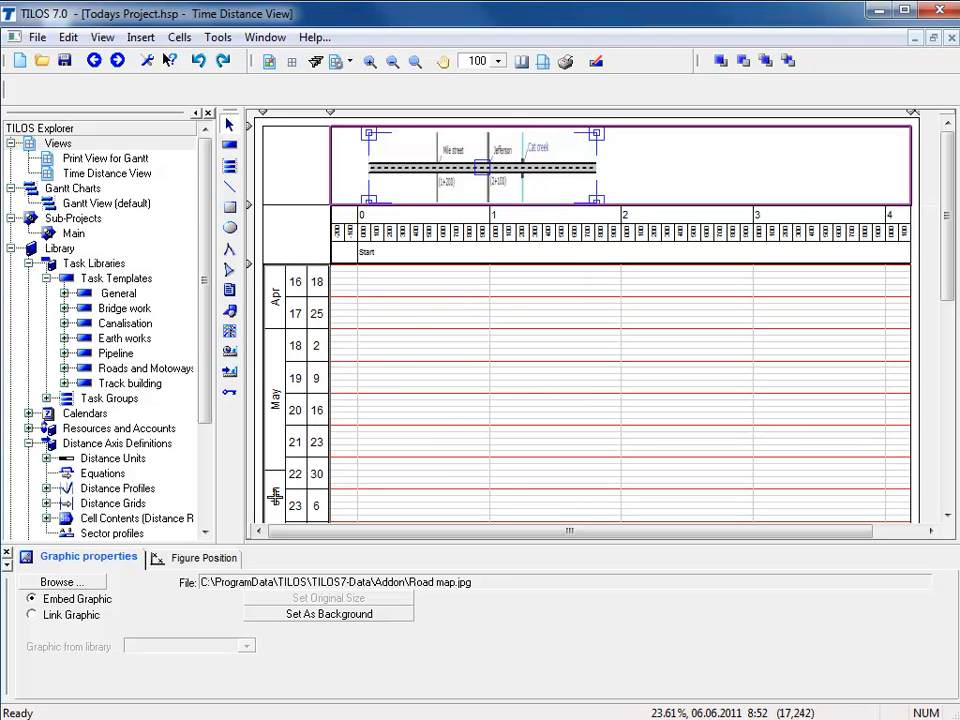
left_click(229, 565)
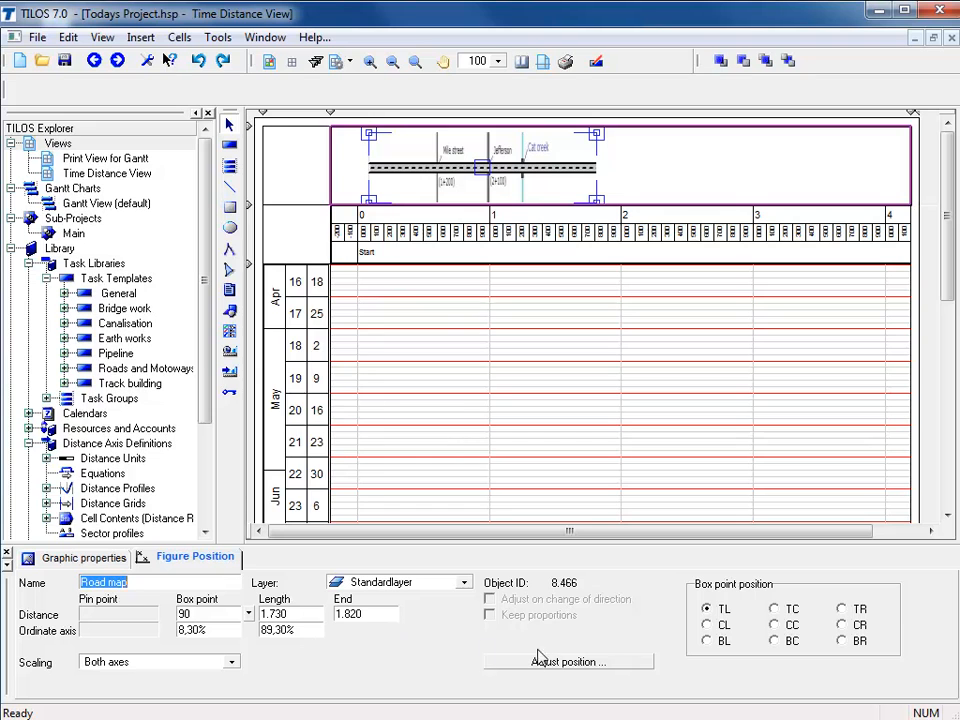
left_click(565, 664)
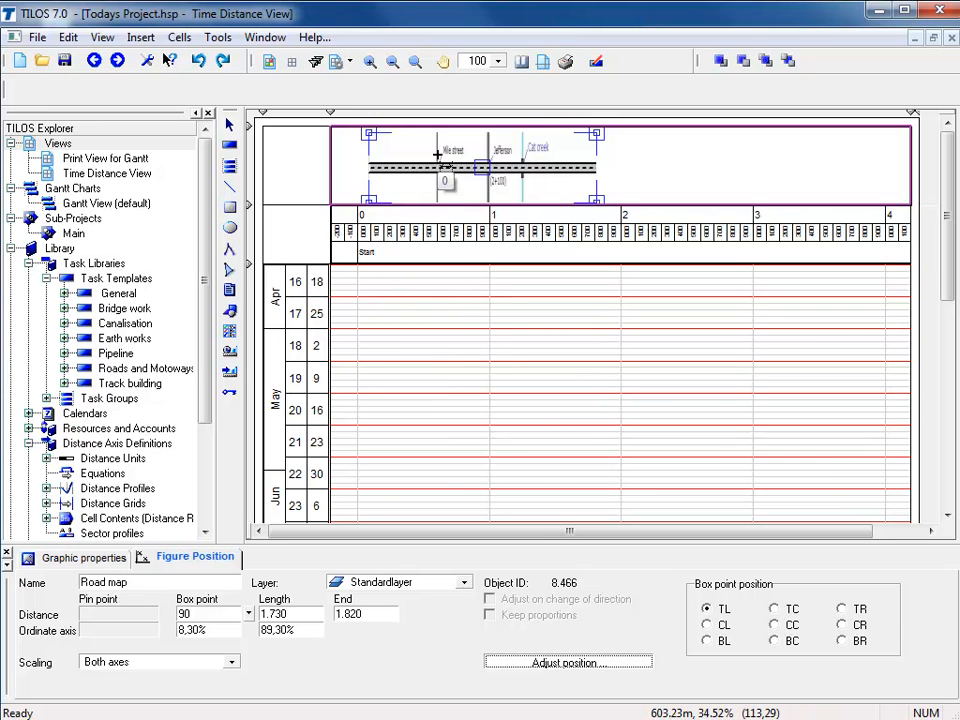
left_click_drag(437, 155, 489, 181)
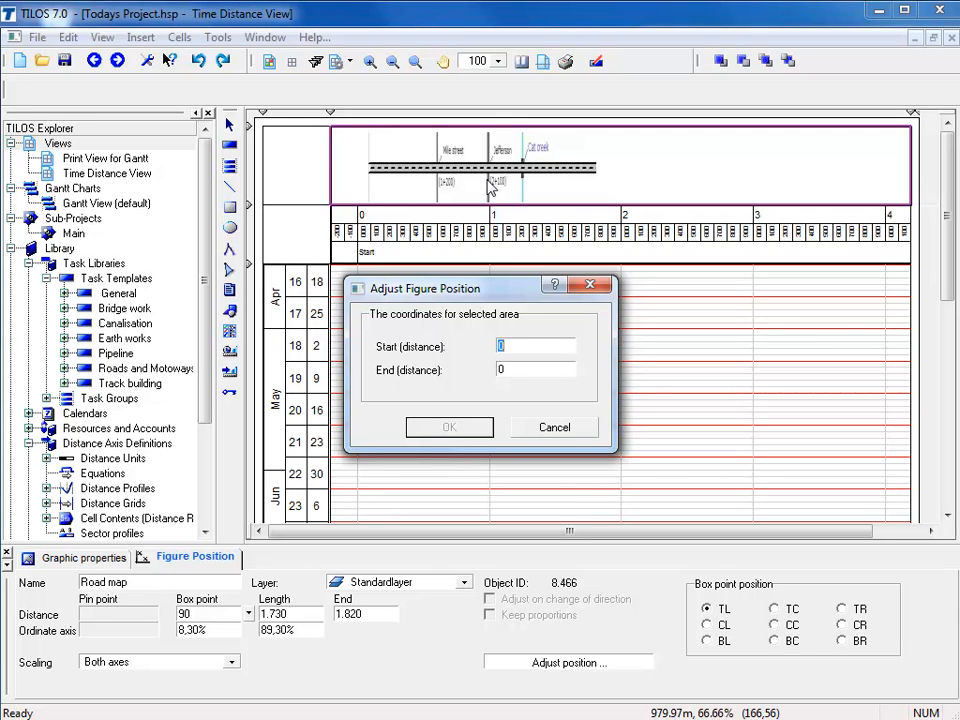
type("1200")
left_click(511, 376)
type("2100")
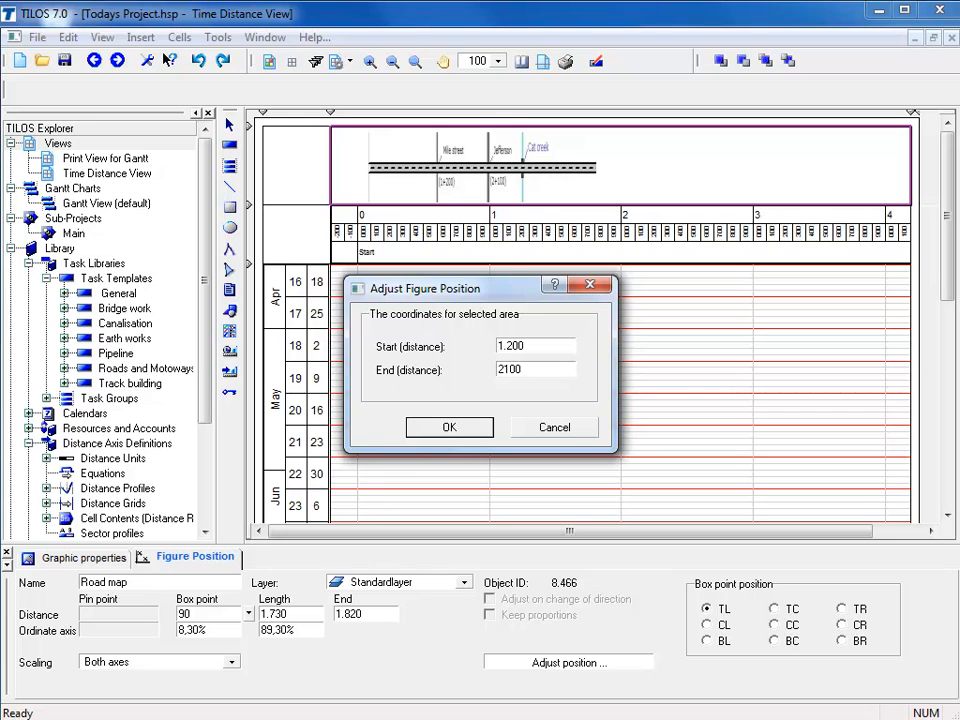
left_click(455, 428)
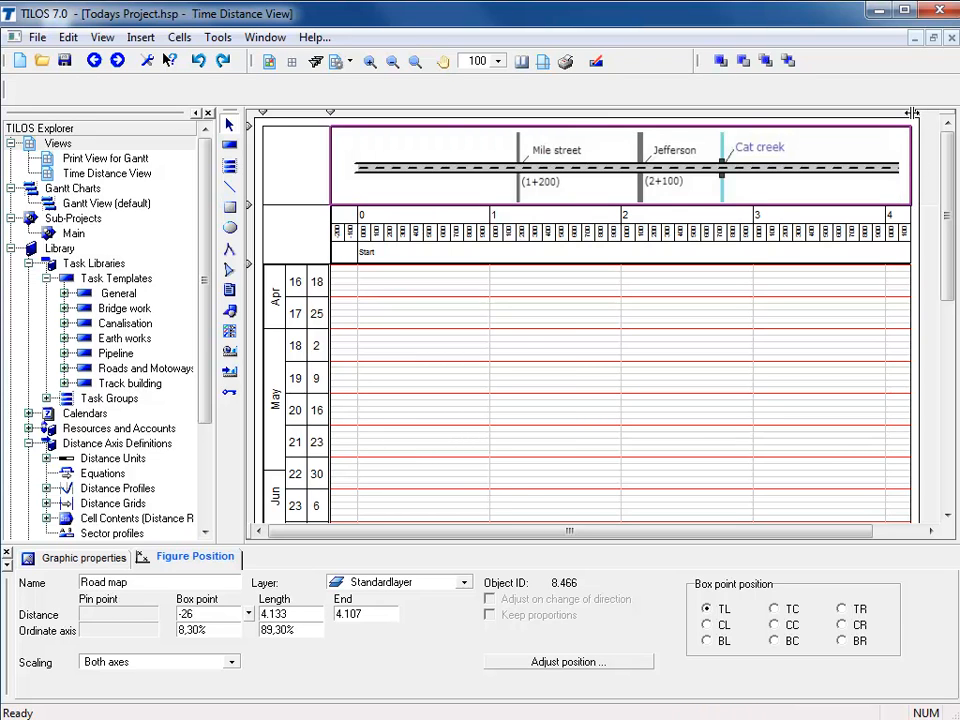
Widen the column containing the road map and diagram slightly, and select the time-distance cell
left_click_drag(913, 113, 938, 165)
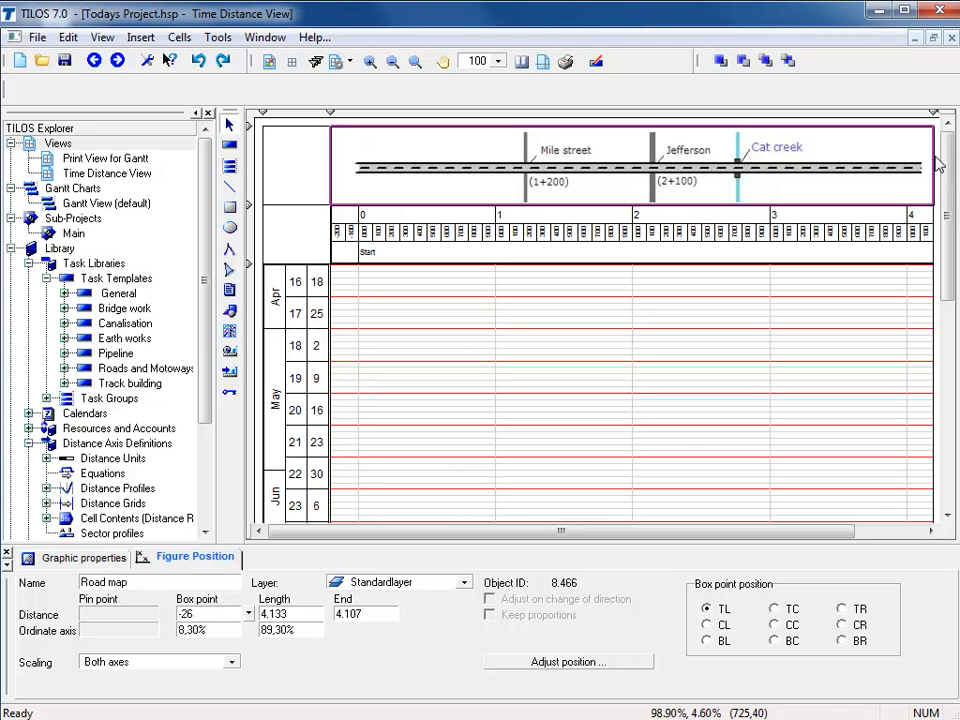
left_click(680, 435)
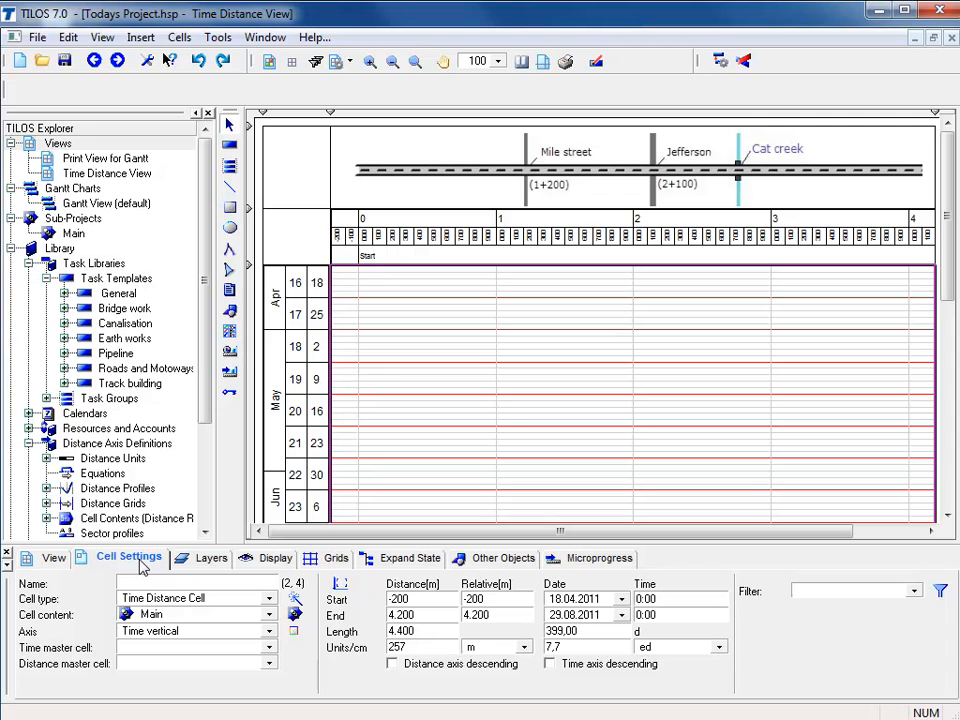
Try a start distance of 1.000 m for the time-distance cell and undo the change
double_click(413, 598)
type("1.000")
key("Return")
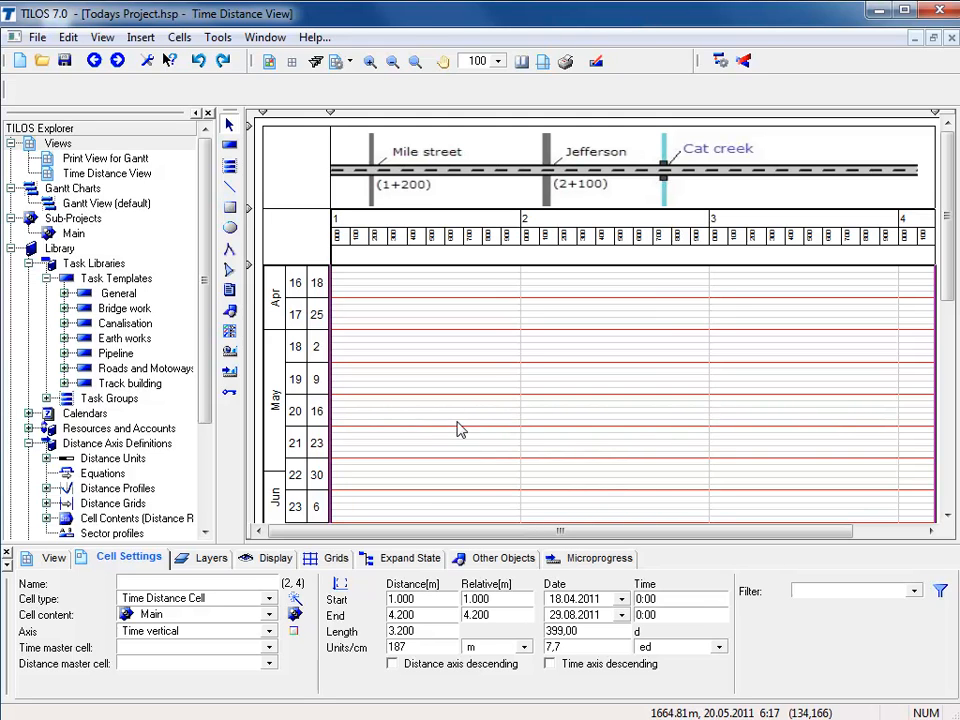
left_click(200, 63)
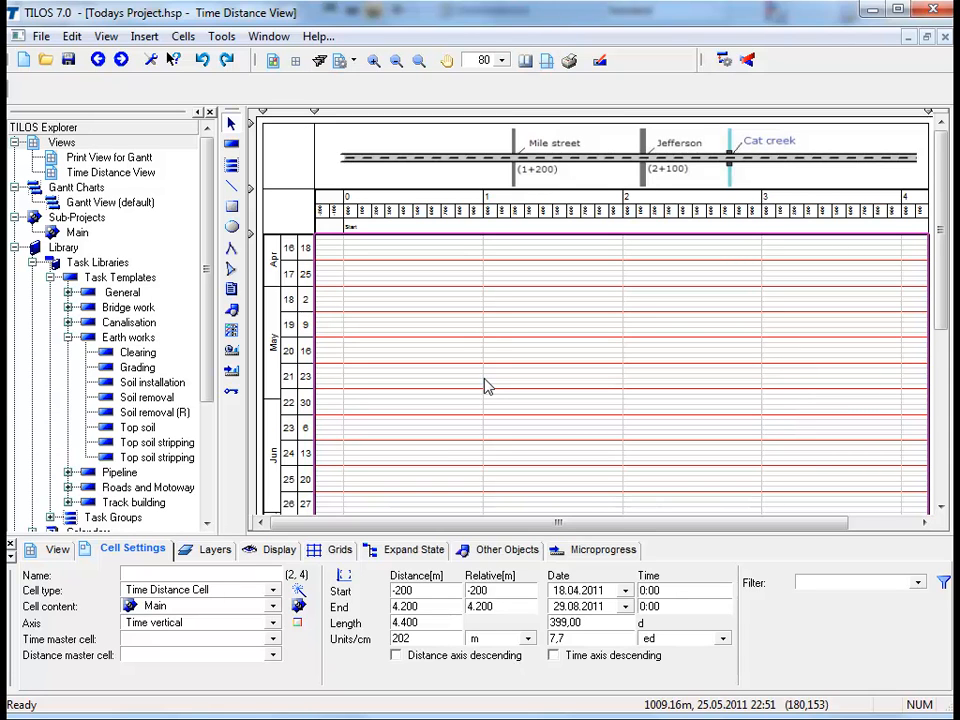
Open the Station point for Grids distance profile used by the {Name} line of the distance scale for editing
left_click(560, 218)
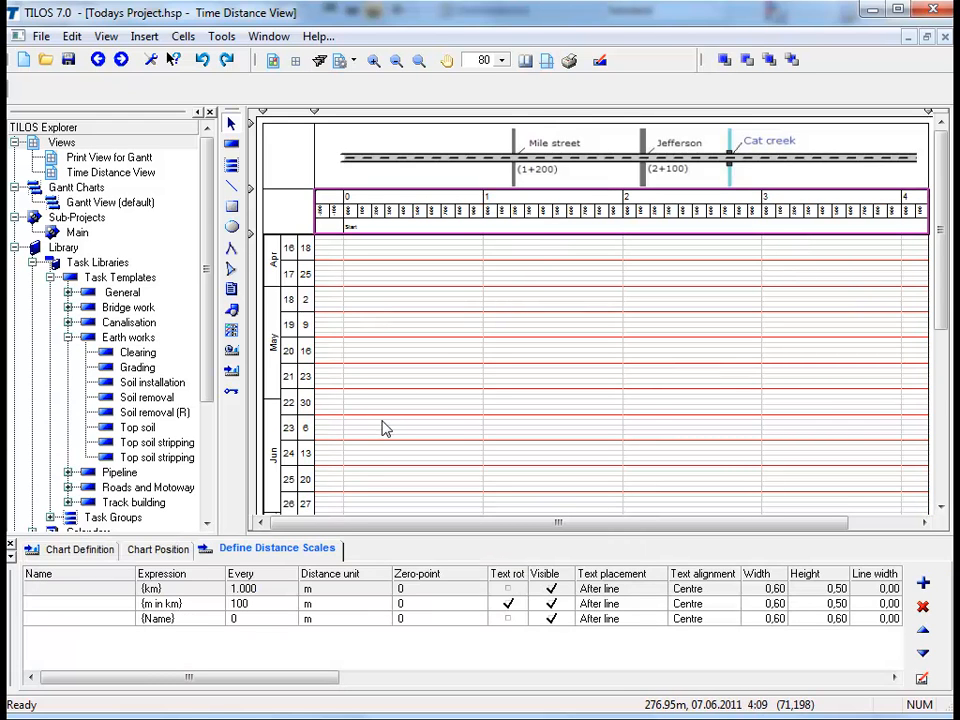
left_click(297, 554)
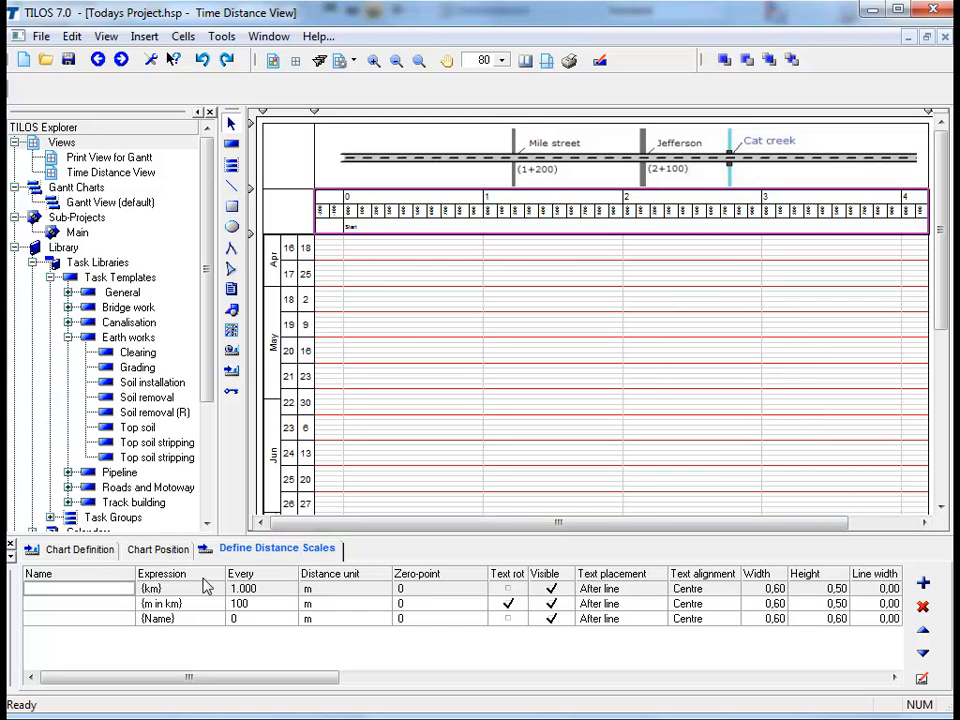
double_click(104, 619)
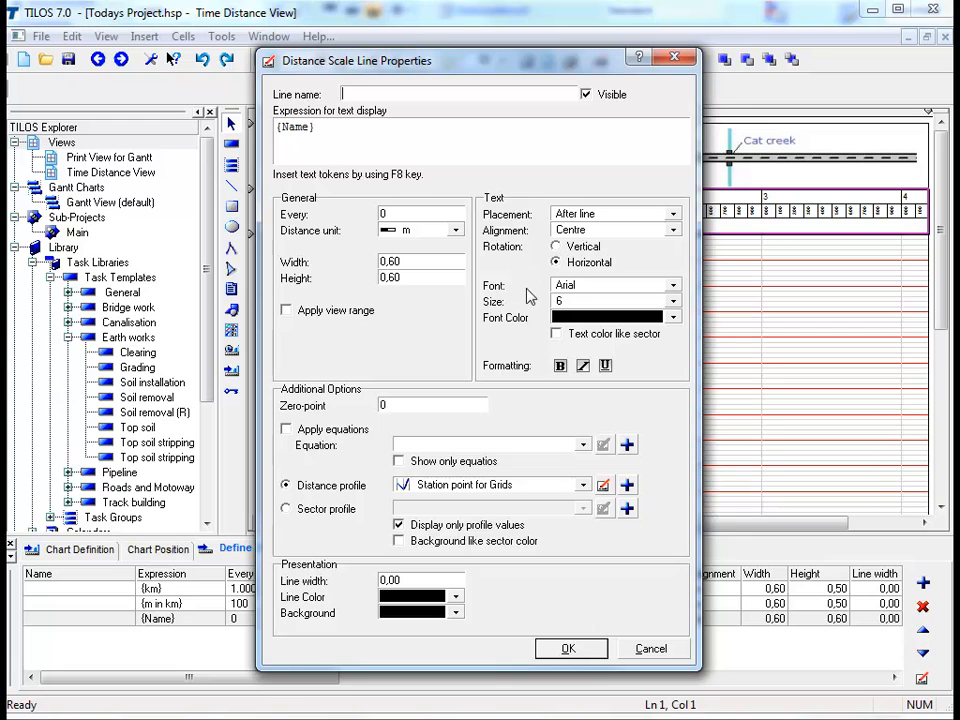
left_click(603, 486)
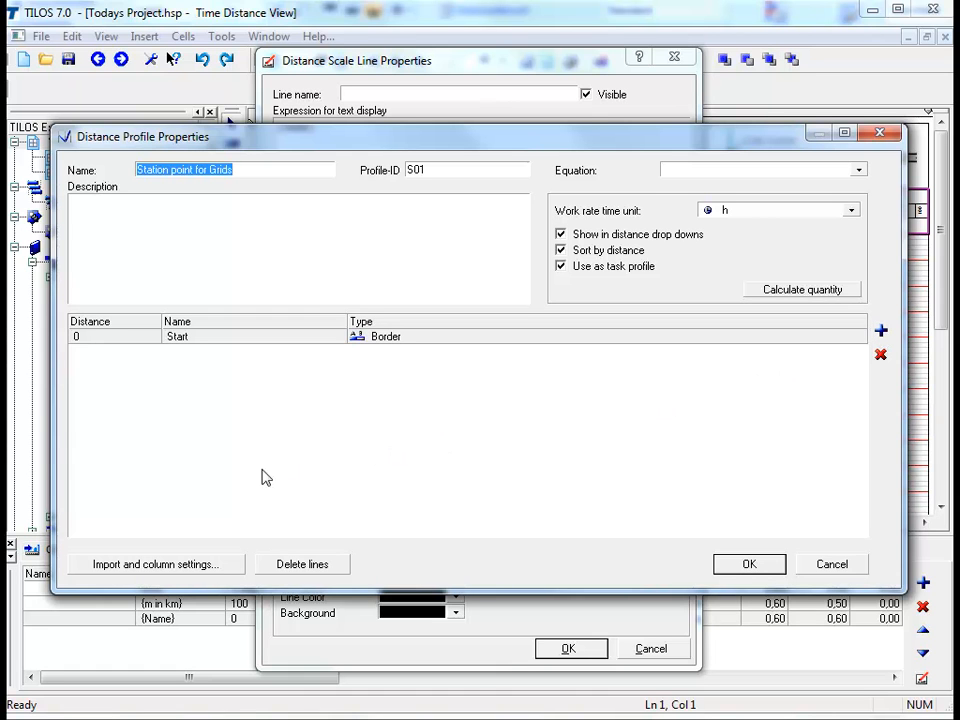
Copy the station, type and name rows from 0 Start to 4000 End in Excel and import them into the distance profile
left_click(158, 564)
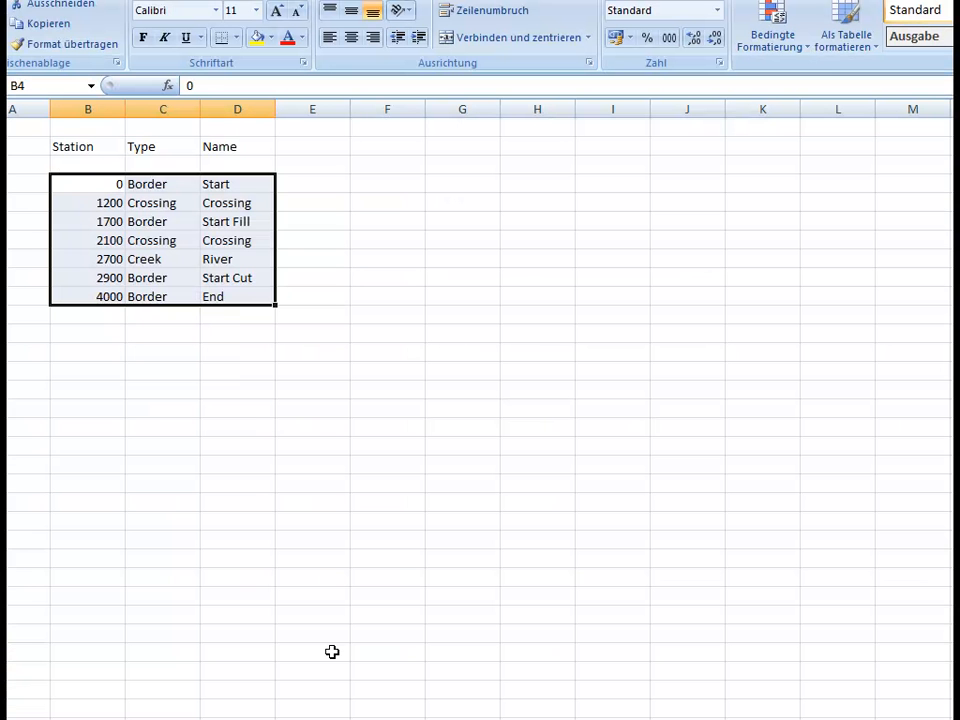
key("ctrl+c")
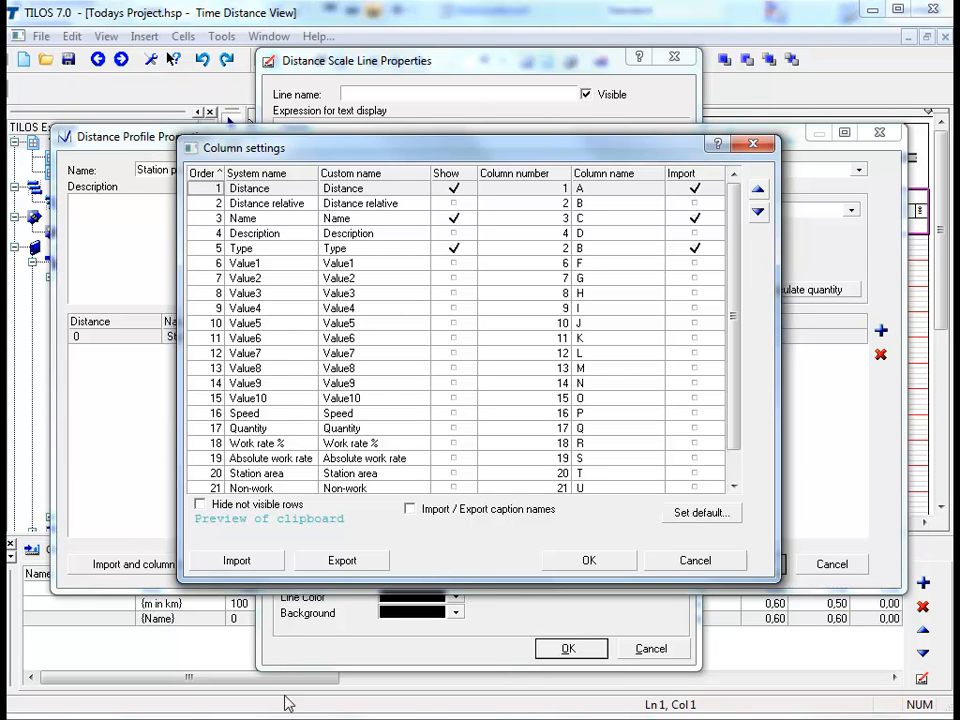
left_click(237, 560)
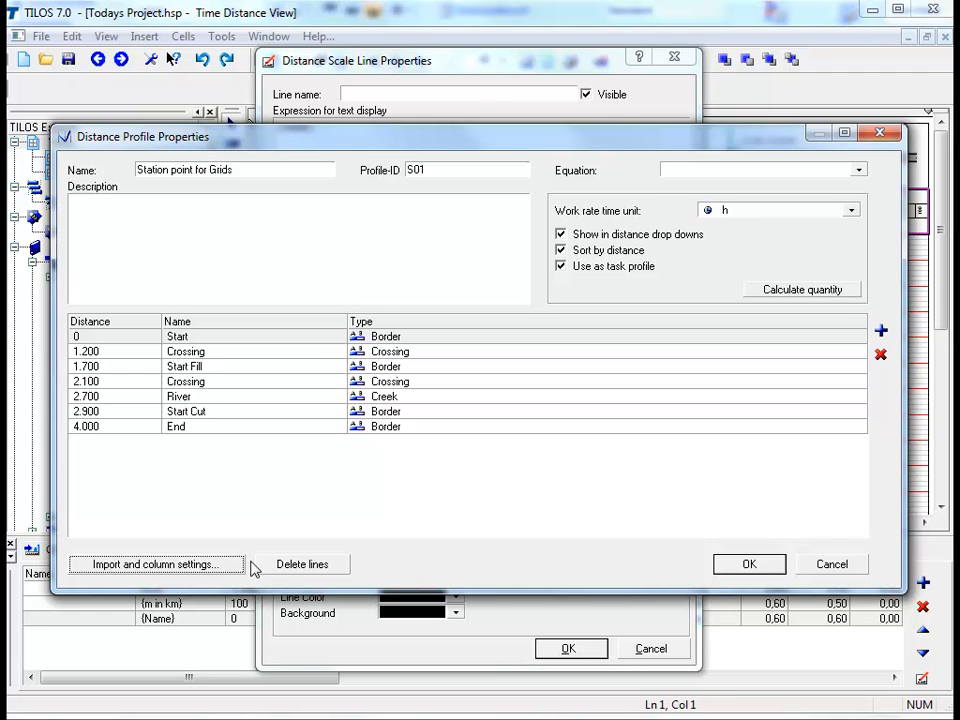
left_click(784, 562)
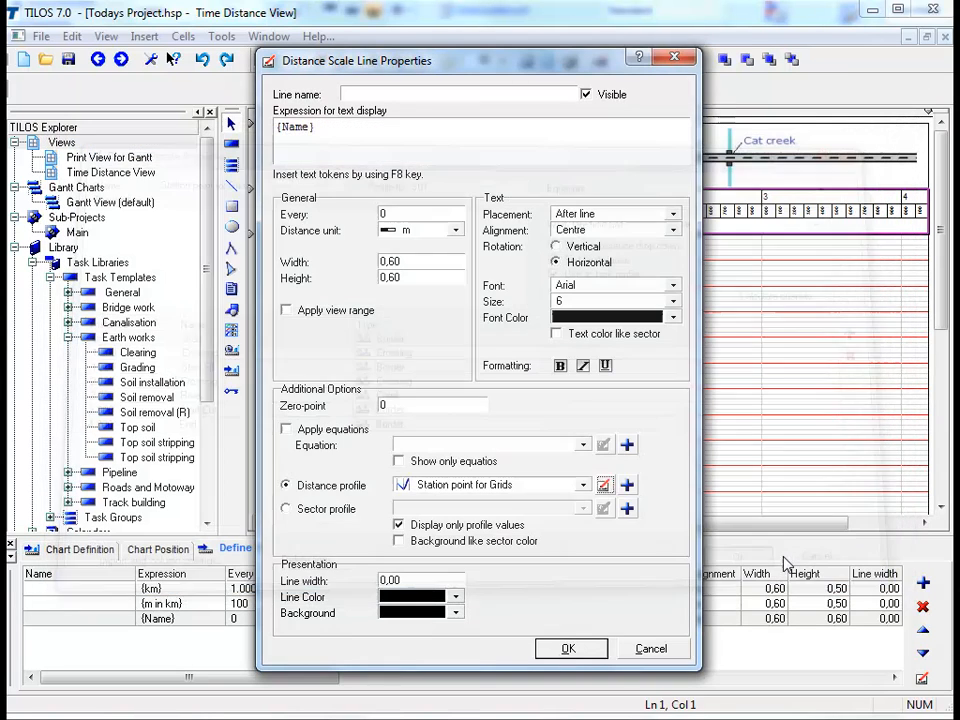
left_click(592, 652)
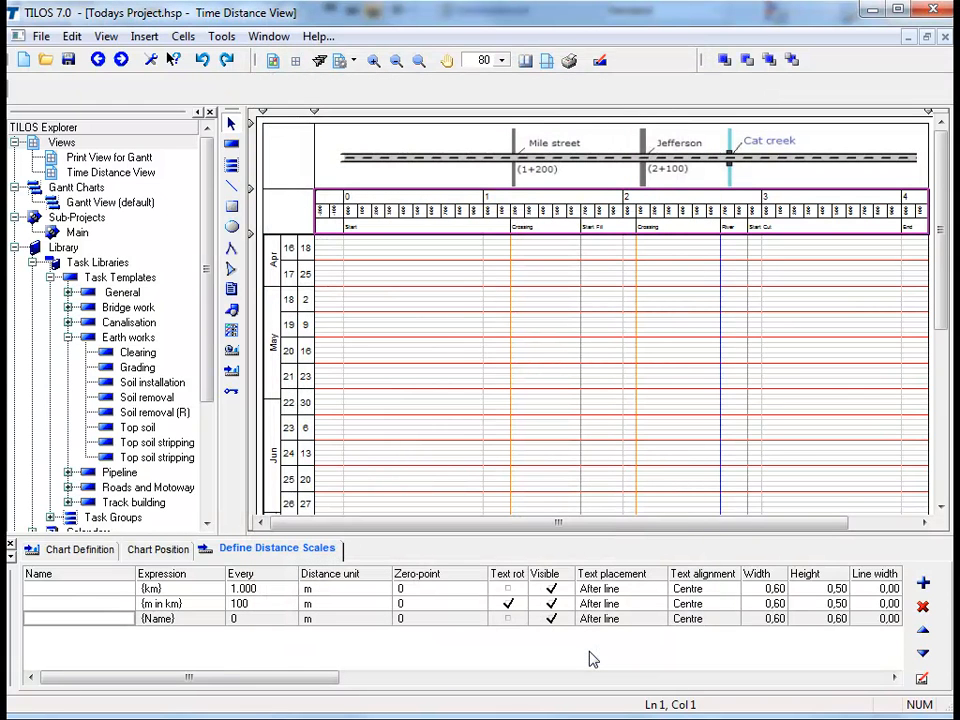